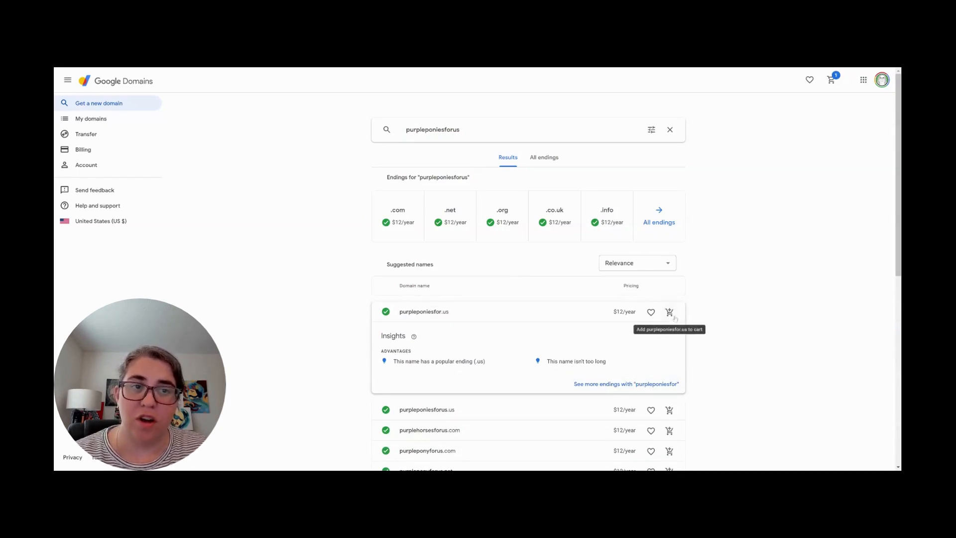
Add the purpleponiesfor.us domain to the cart and choose the $12 / 1 year registration.
click(671, 313)
click(559, 458)
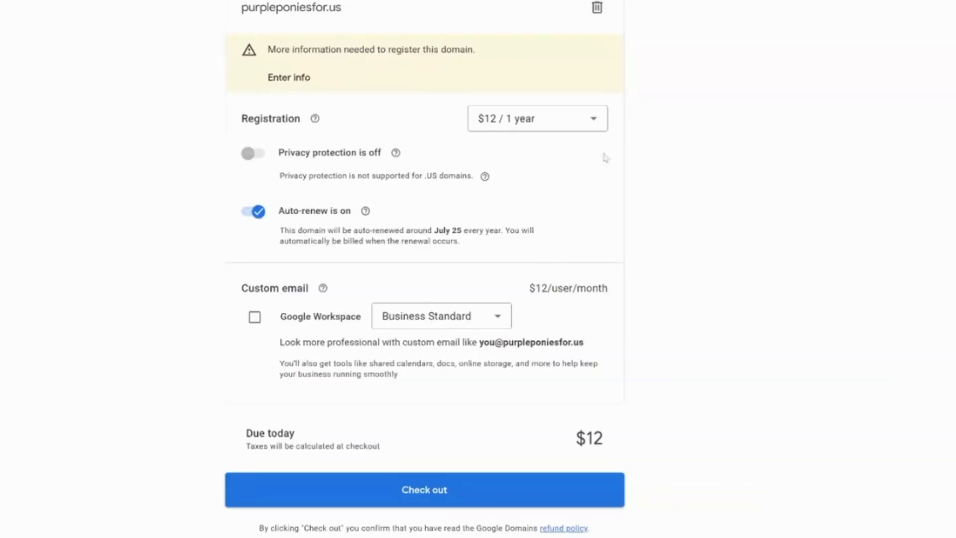
click(518, 128)
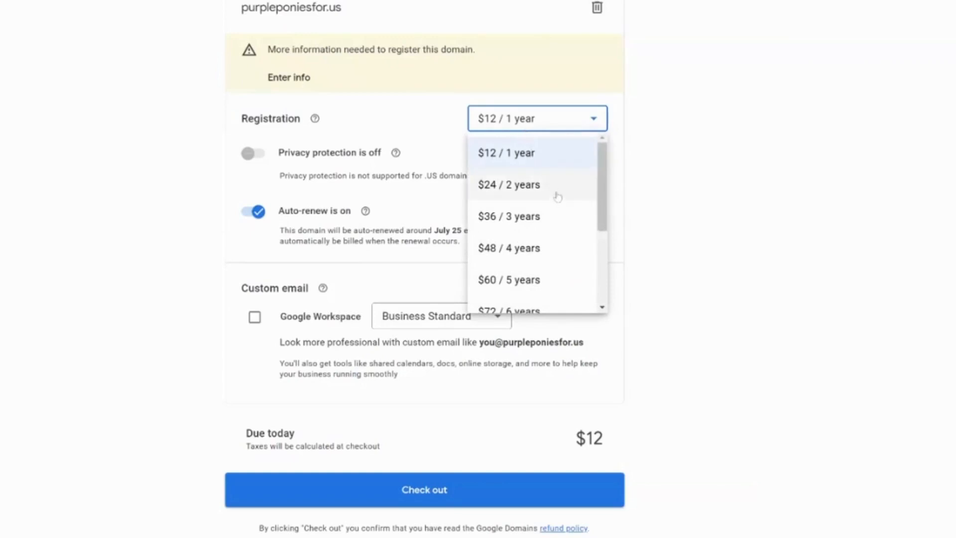
click(561, 150)
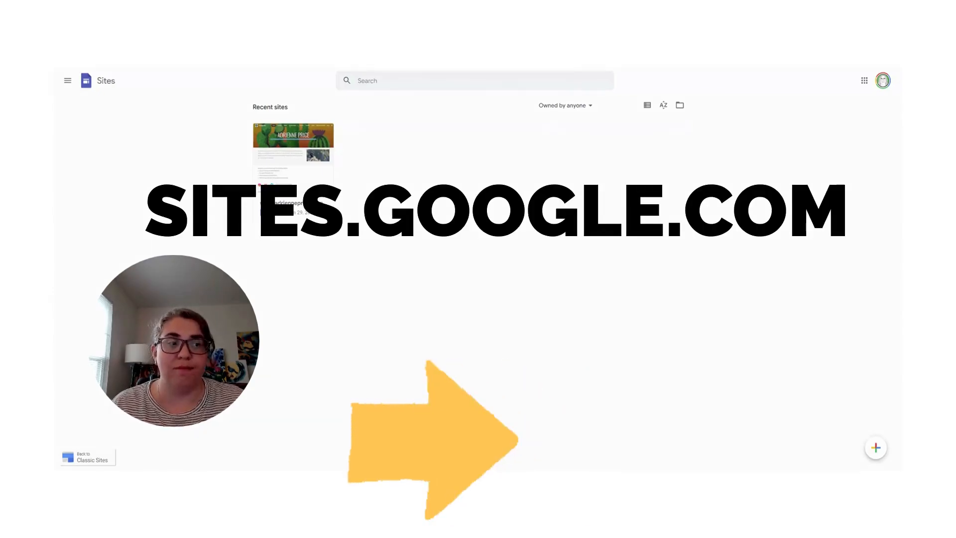
Create a blank site in Google Sites and set its page title to "Purple Ponies for Us".
click(875, 449)
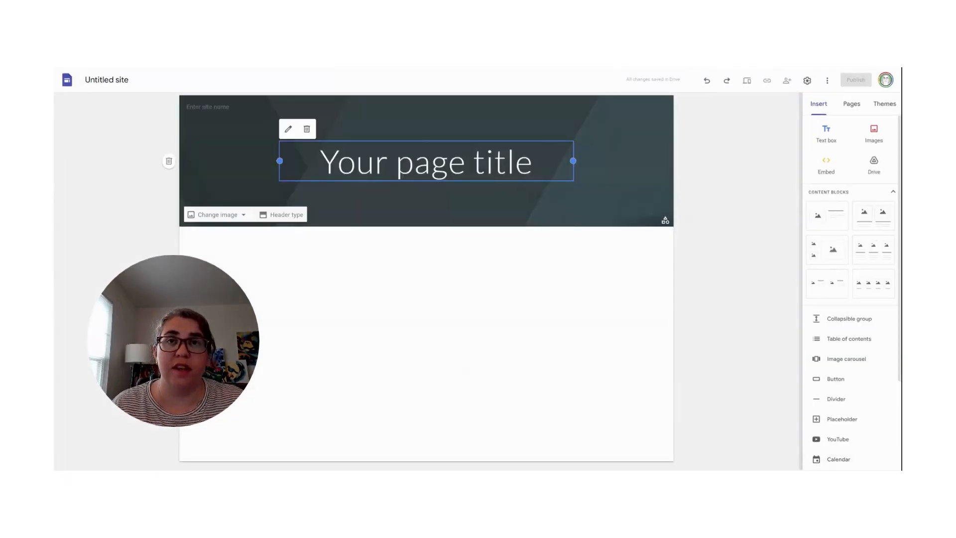
click(426, 162)
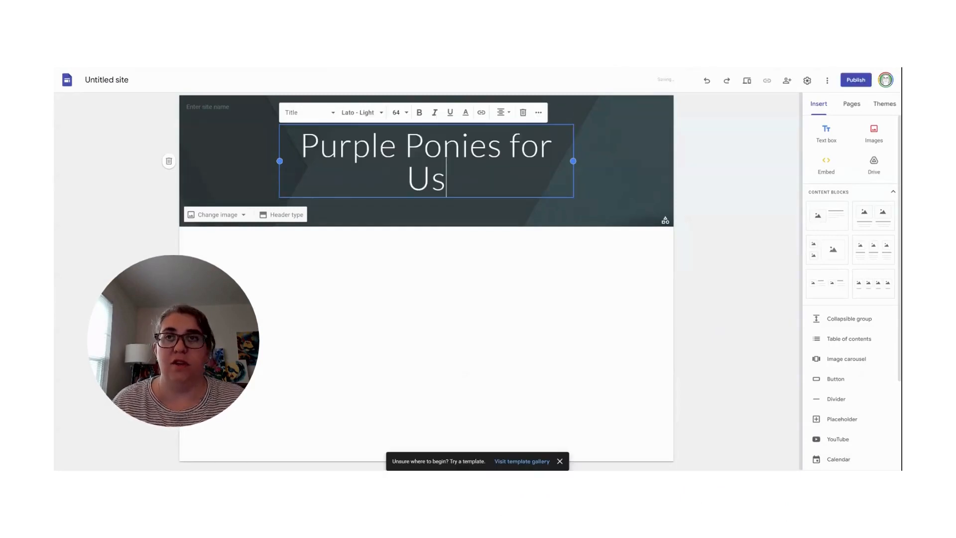
Change the font of the whole page title to Belgrano.
key(ctrl+a)
click(361, 113)
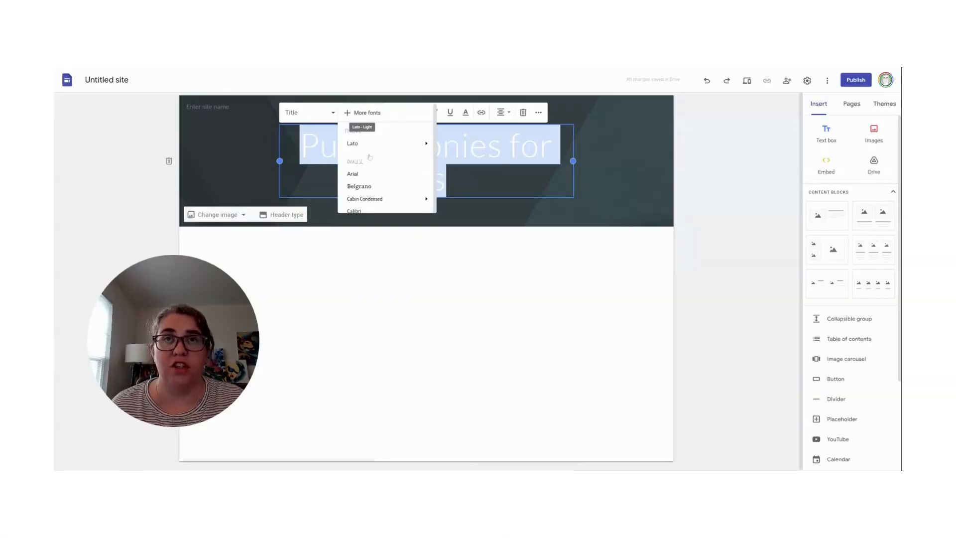
click(394, 187)
click(745, 170)
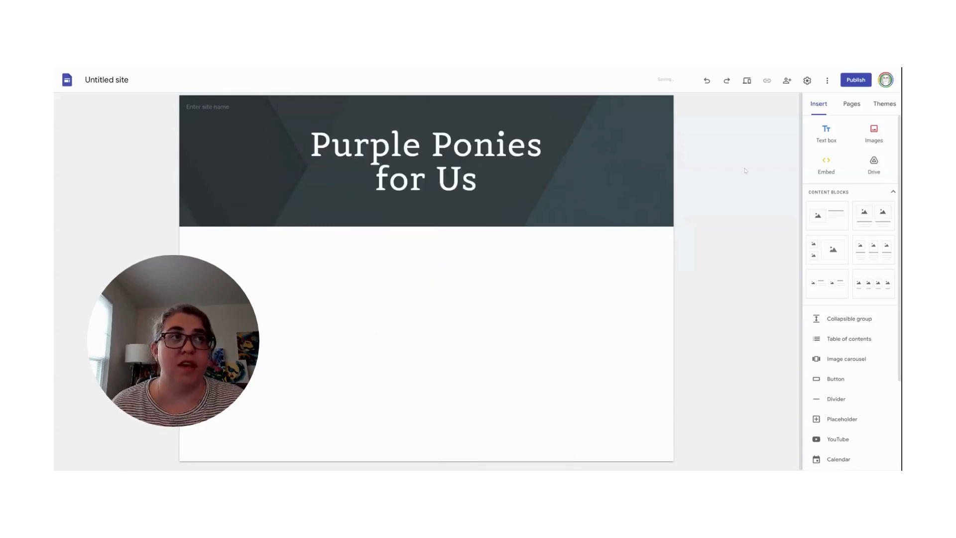
Apply the Diplomat theme to the site and show the header type options.
click(851, 105)
click(884, 103)
click(847, 357)
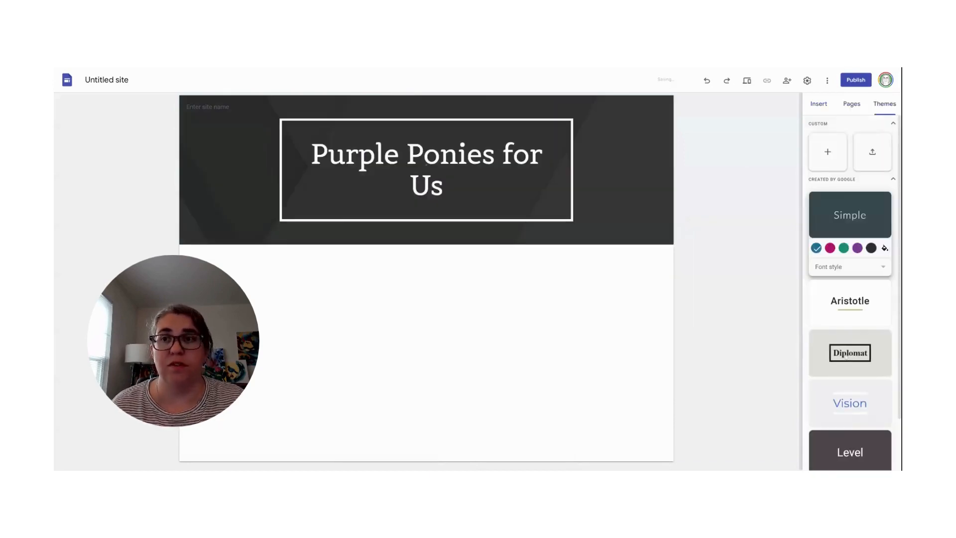
click(282, 234)
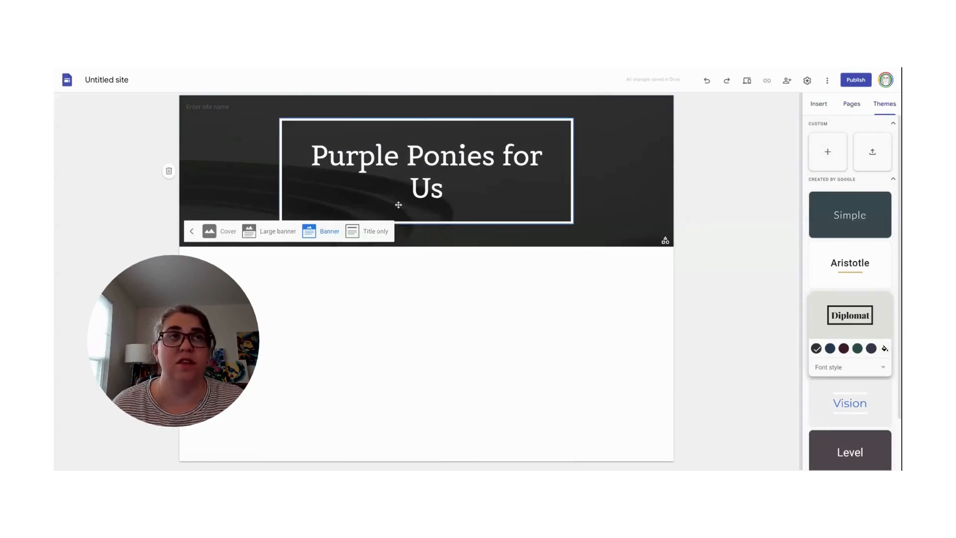
Look through the content blocks and elements that can be inserted into the page.
click(823, 105)
scroll(847, 327, down, 1)
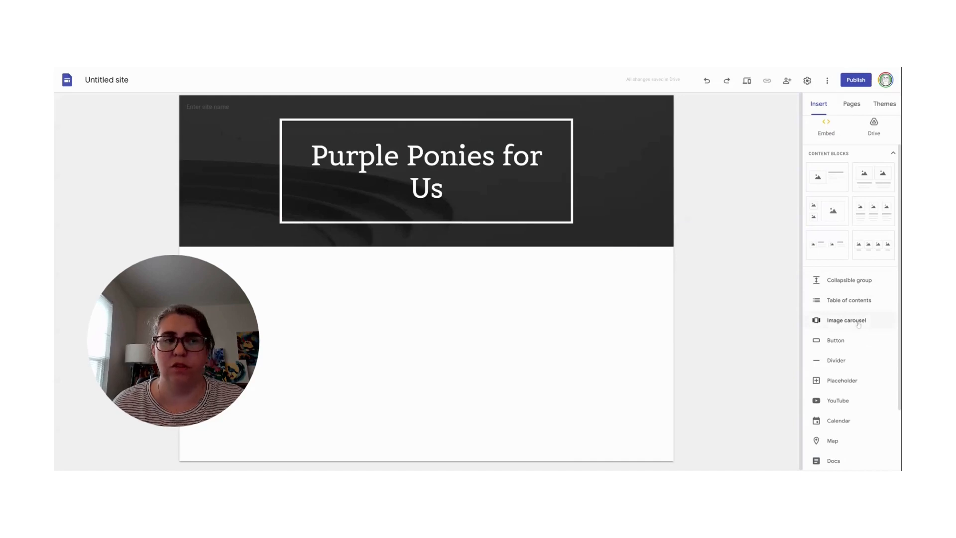
scroll(858, 334, down, 1)
scroll(855, 345, down, 2)
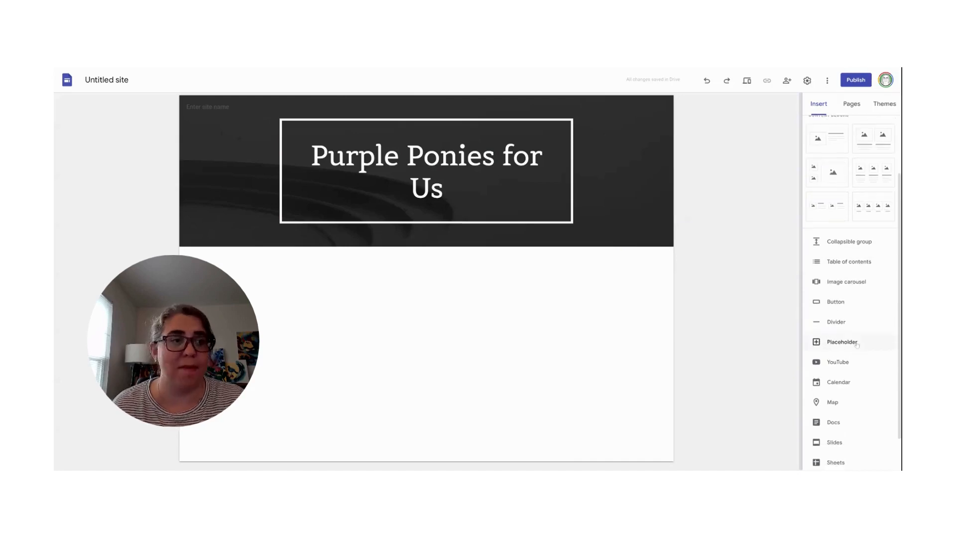
scroll(857, 349, down, 3)
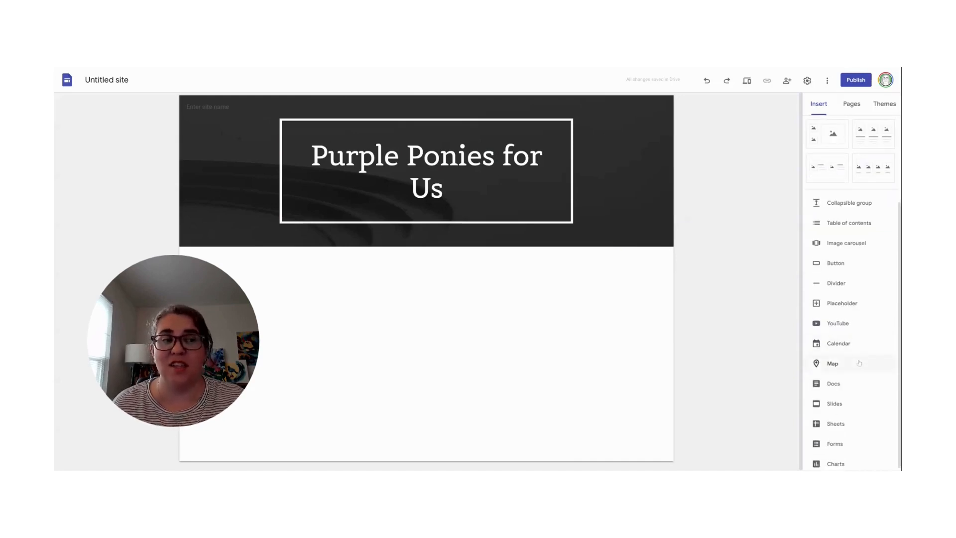
scroll(855, 378, down, 1)
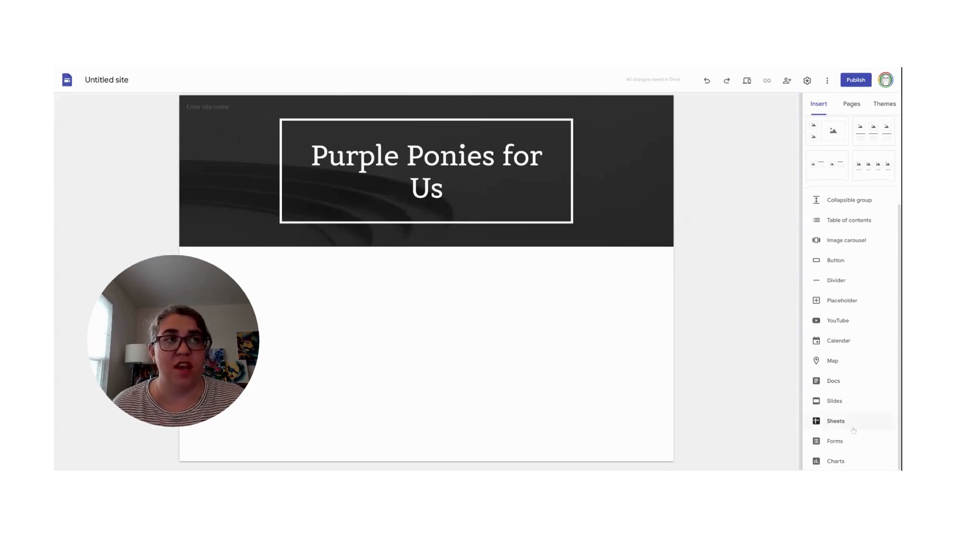
scroll(854, 172, up, 1)
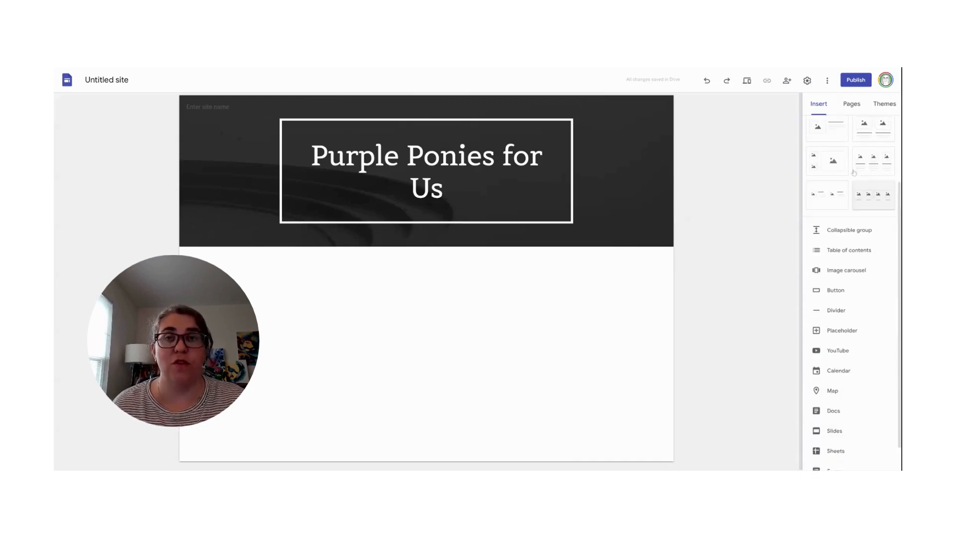
scroll(853, 172, up, 3)
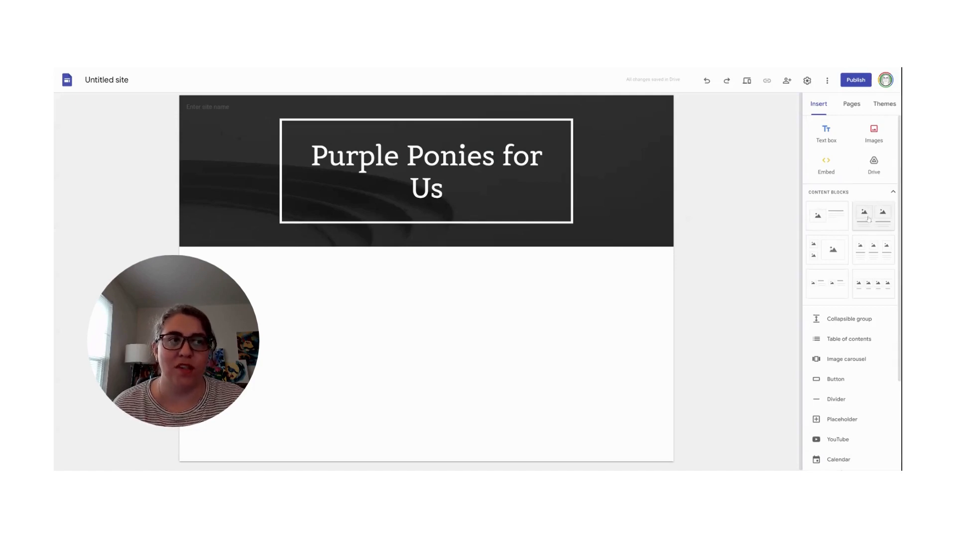
Insert the content block with two small stacked images beside one large image, and check what its upper small placeholder can hold.
click(843, 242)
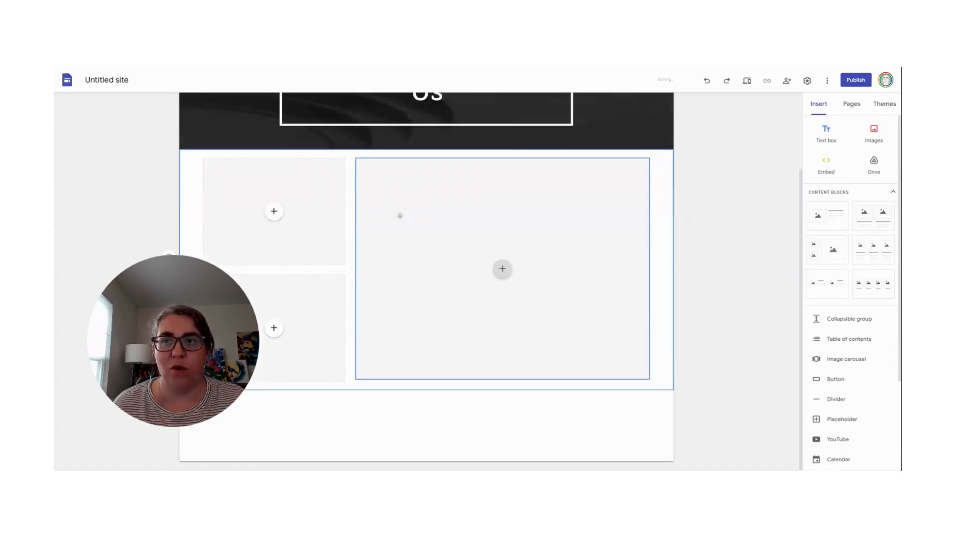
click(274, 212)
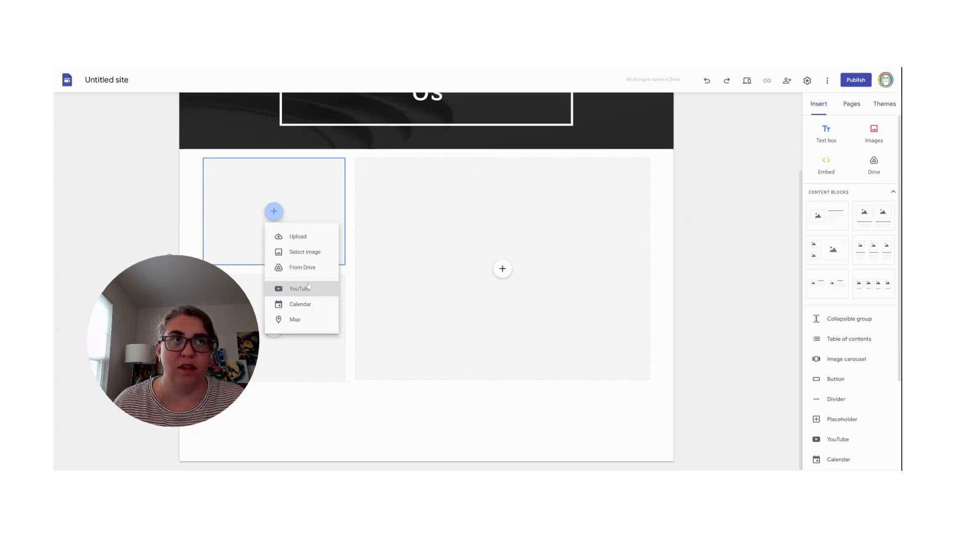
click(737, 245)
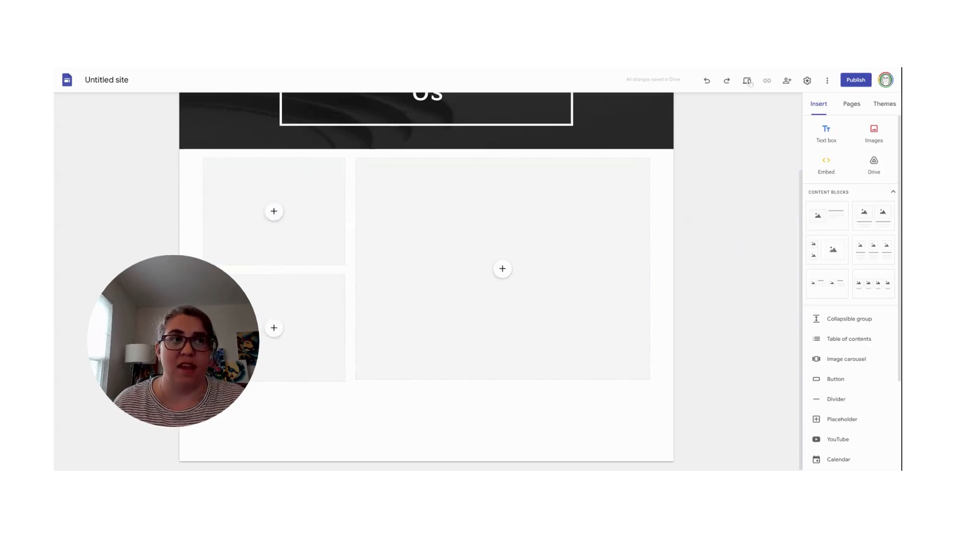
Preview the site in the desktop, tablet and phone layouts, then return to the editor.
click(748, 81)
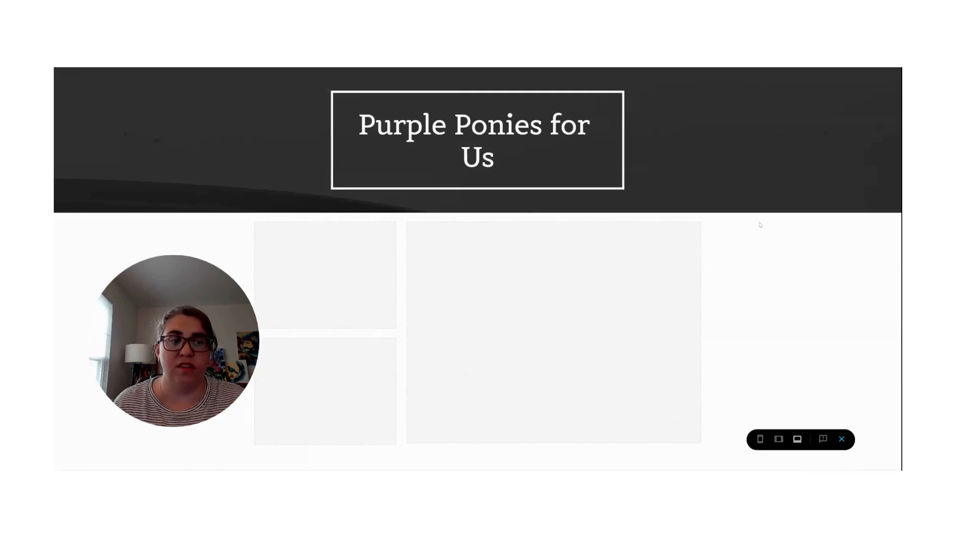
click(784, 443)
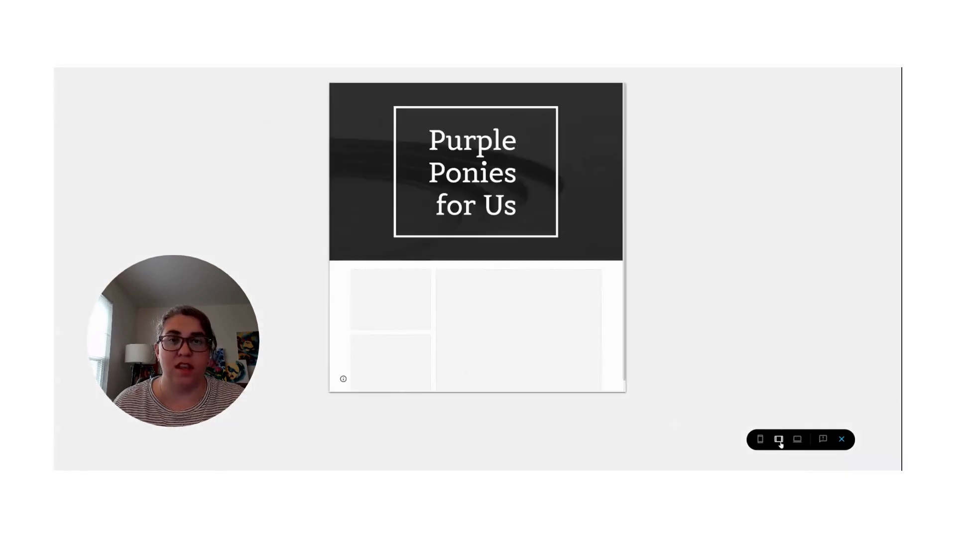
click(761, 441)
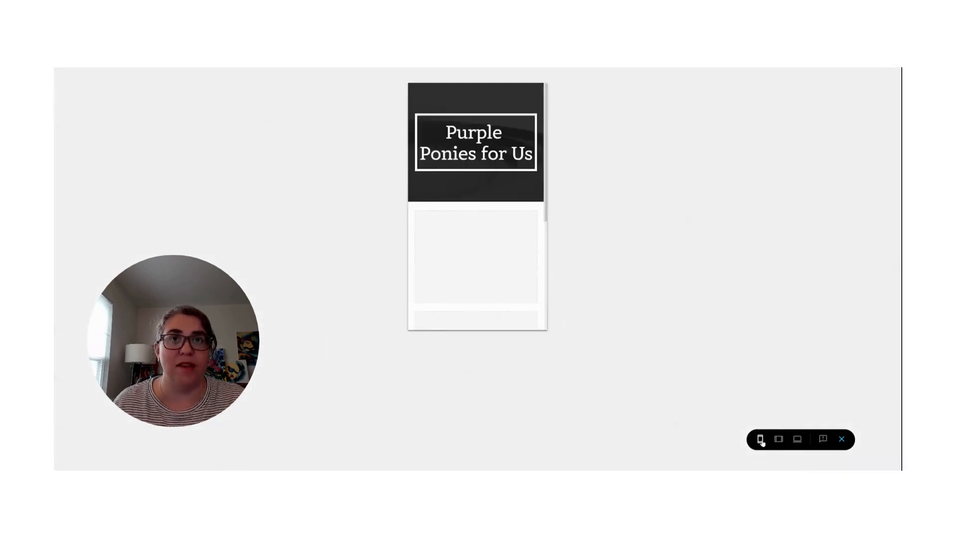
scroll(491, 229, down, 1)
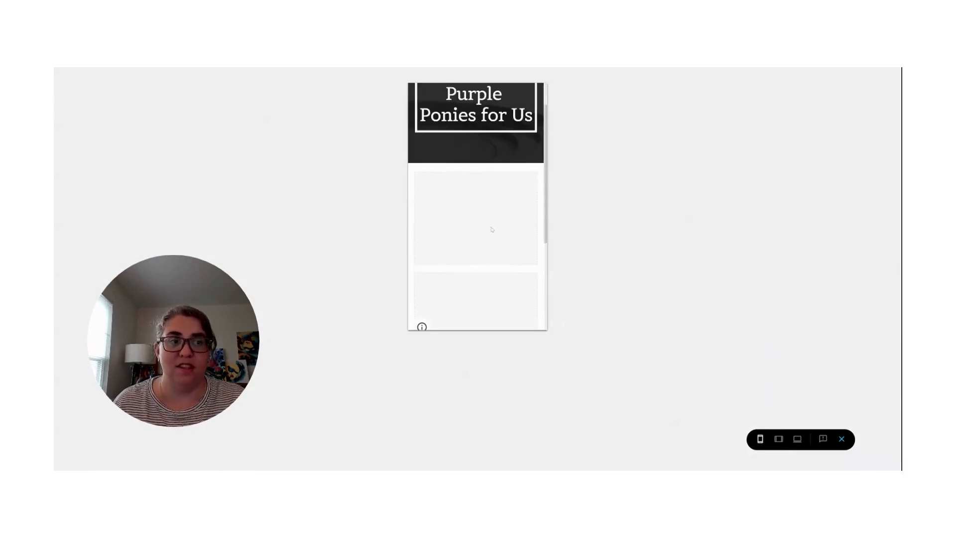
click(841, 439)
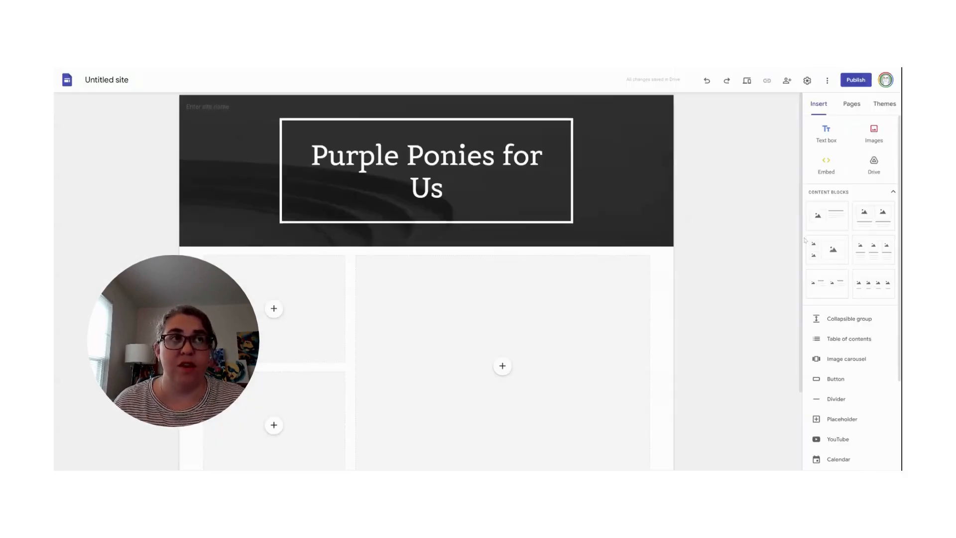
Start publishing the site with the web address purpleponiesforus and highlight the sites.google.com/view/ part of its URL.
click(849, 87)
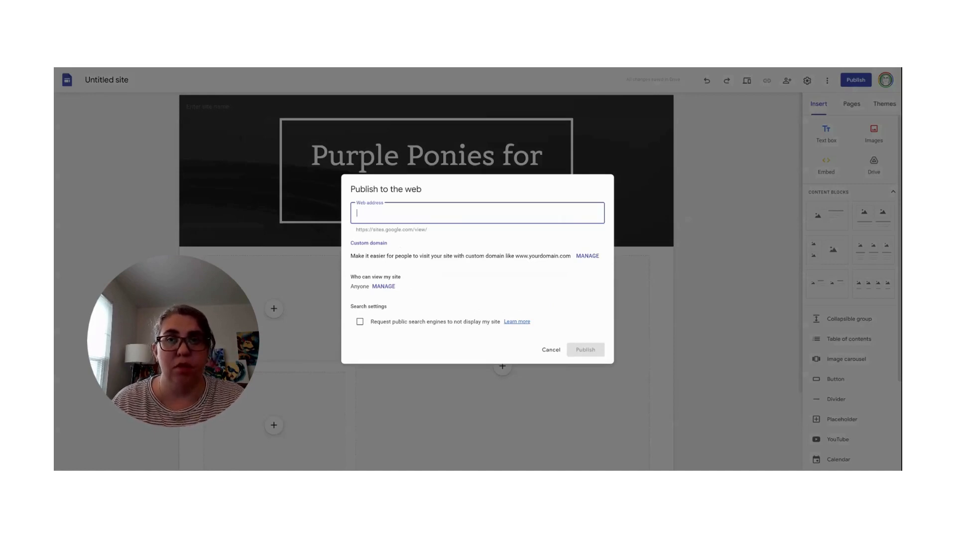
text(pur)
text(plepones)
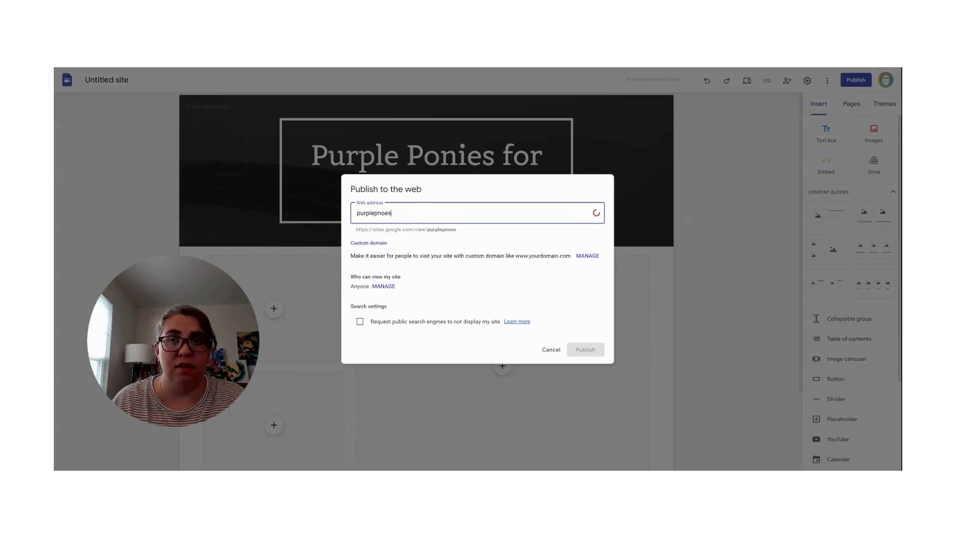
key(BackSpace)
key(BackSpace)
key(BackSpace)
key(BackSpace)
text(onies)
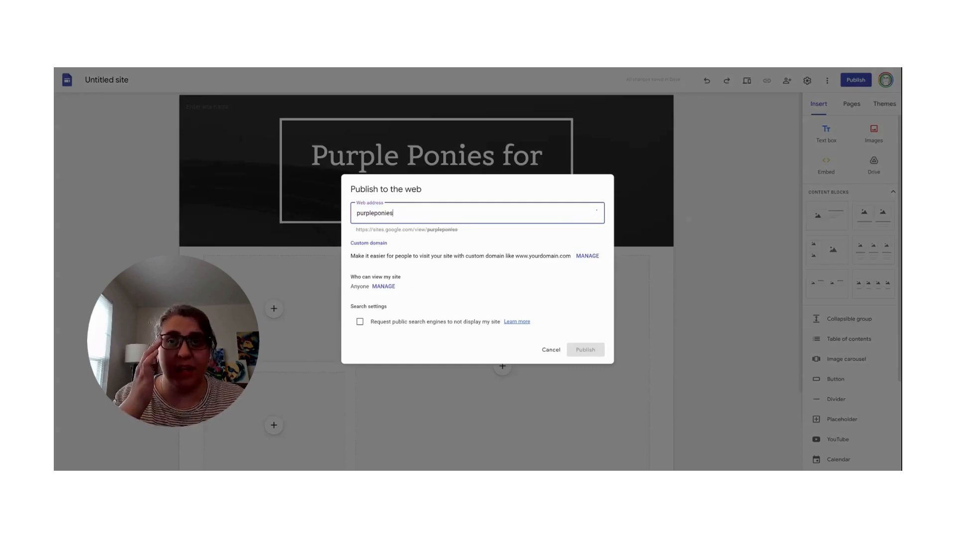
text(forus)
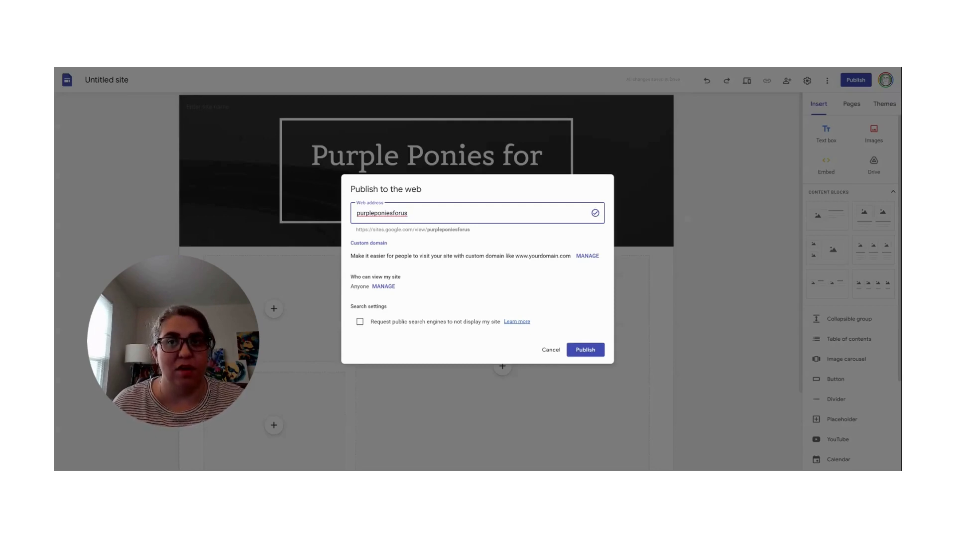
drag(372, 229, 427, 229)
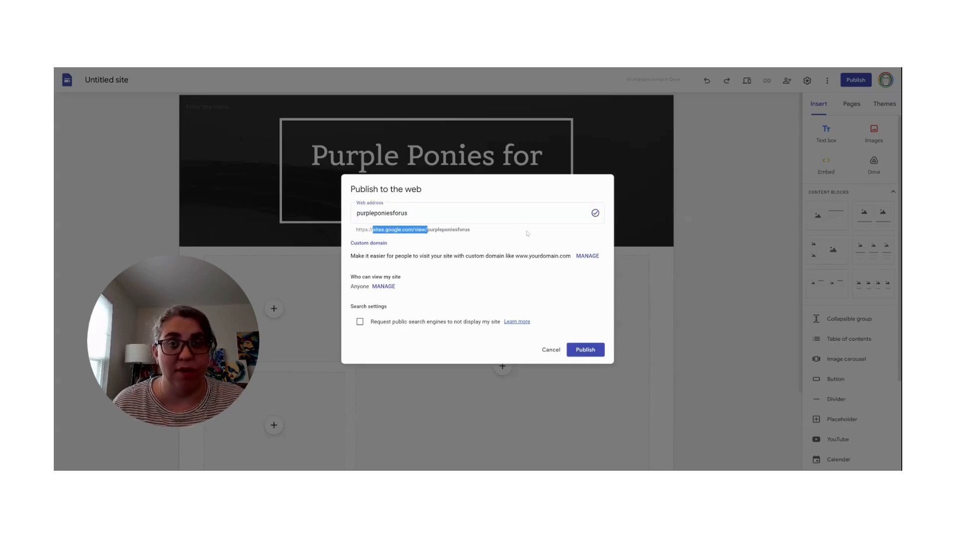
Go through the custom domain setup using a domain from Google Domains, then back out without connecting it or publishing the site.
click(588, 256)
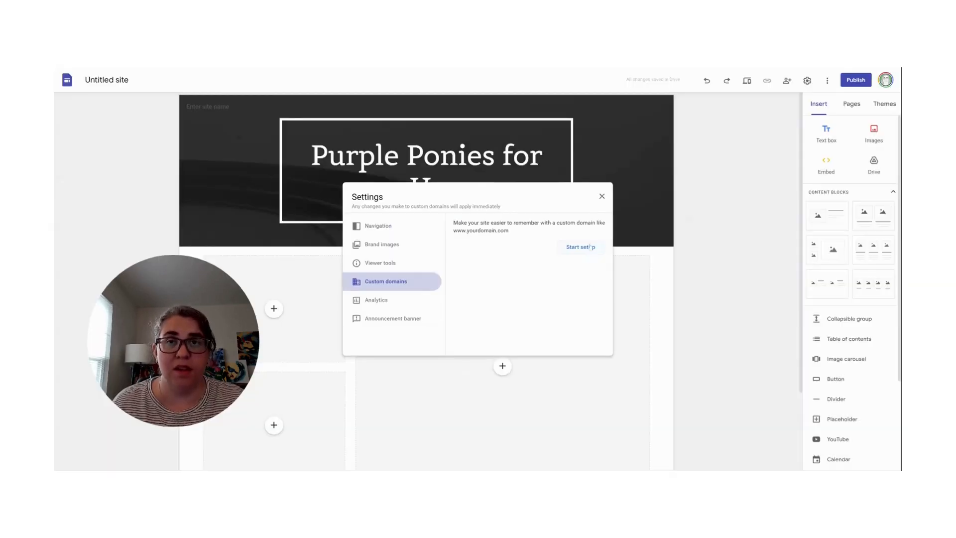
click(590, 246)
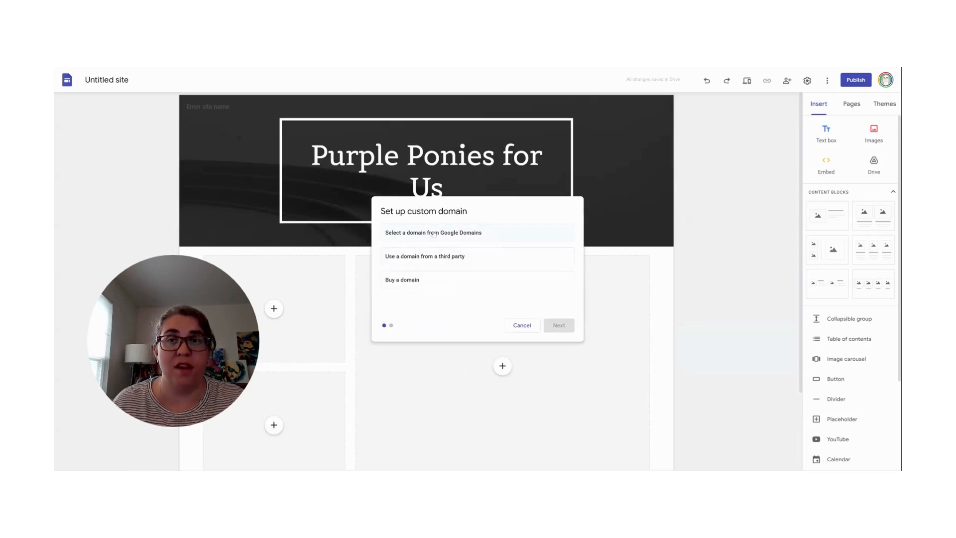
click(434, 234)
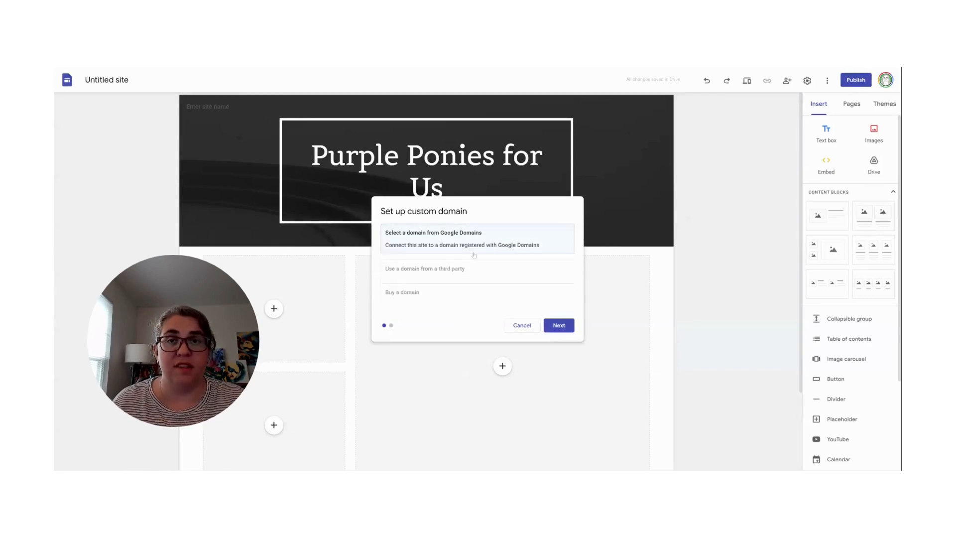
click(559, 325)
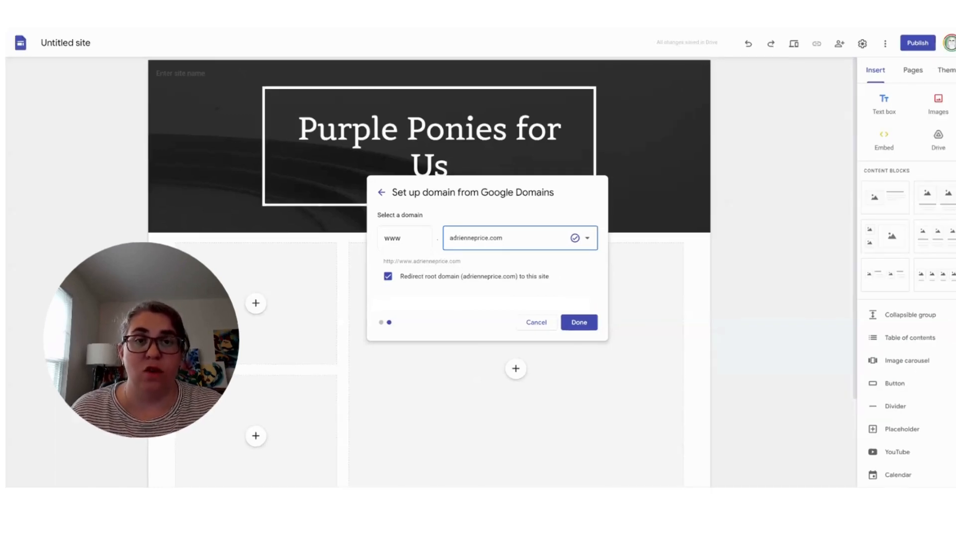
click(546, 323)
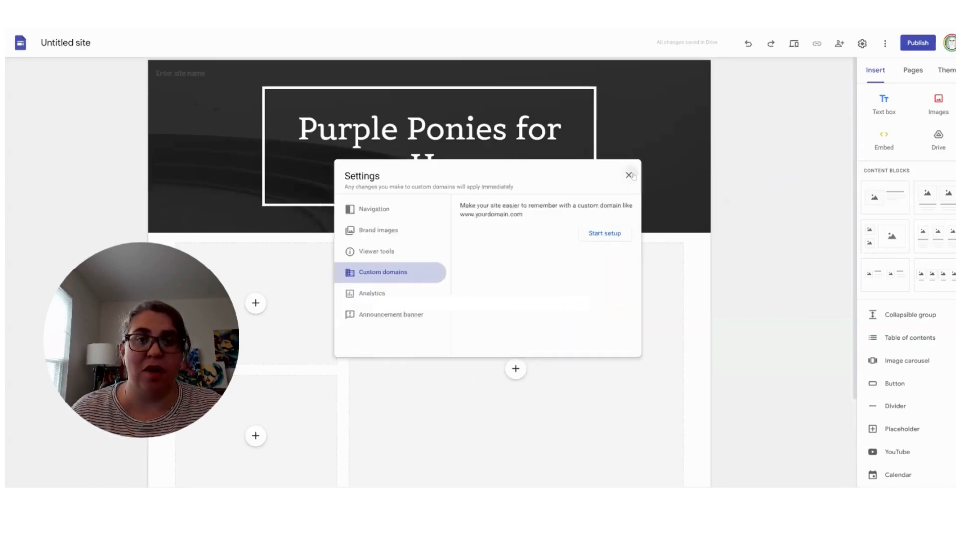
click(629, 175)
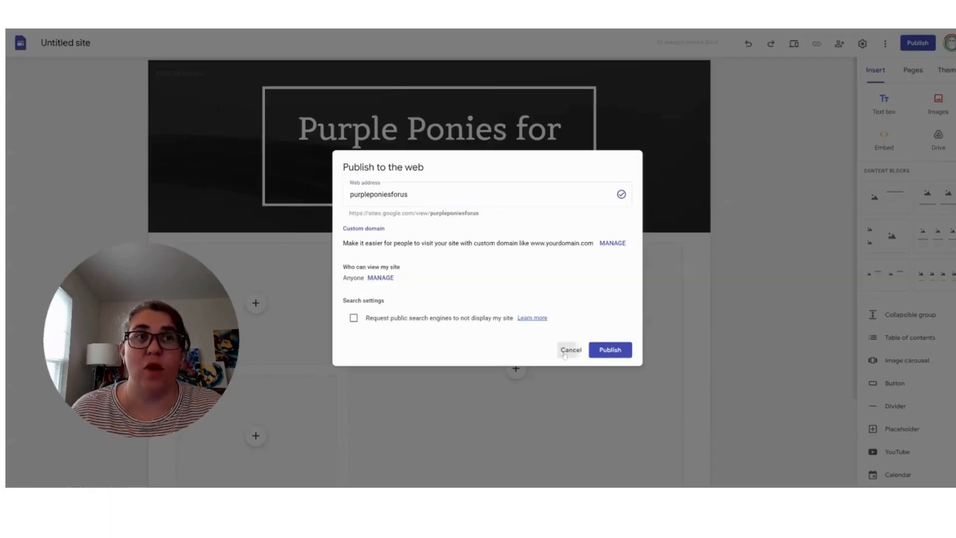
click(570, 350)
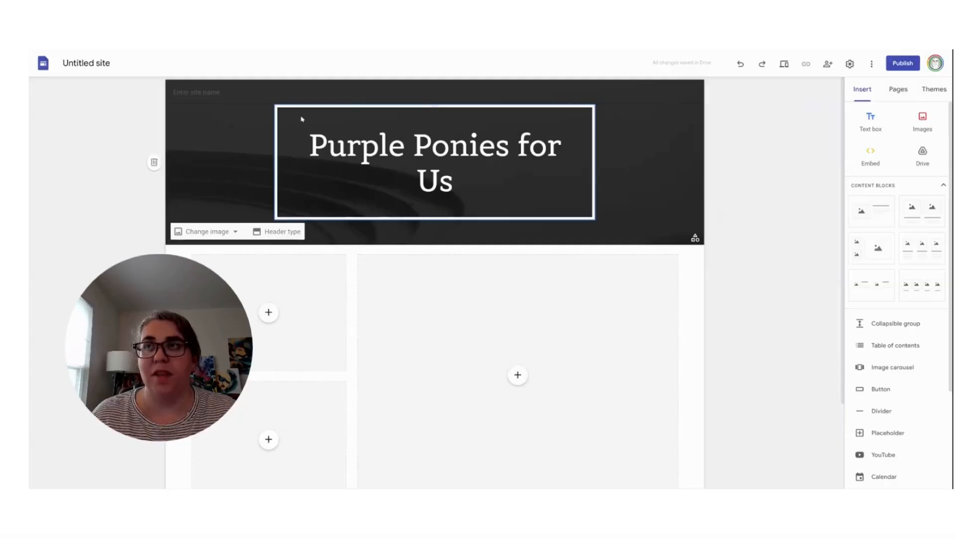
Open the site name in the page header for editing.
click(238, 94)
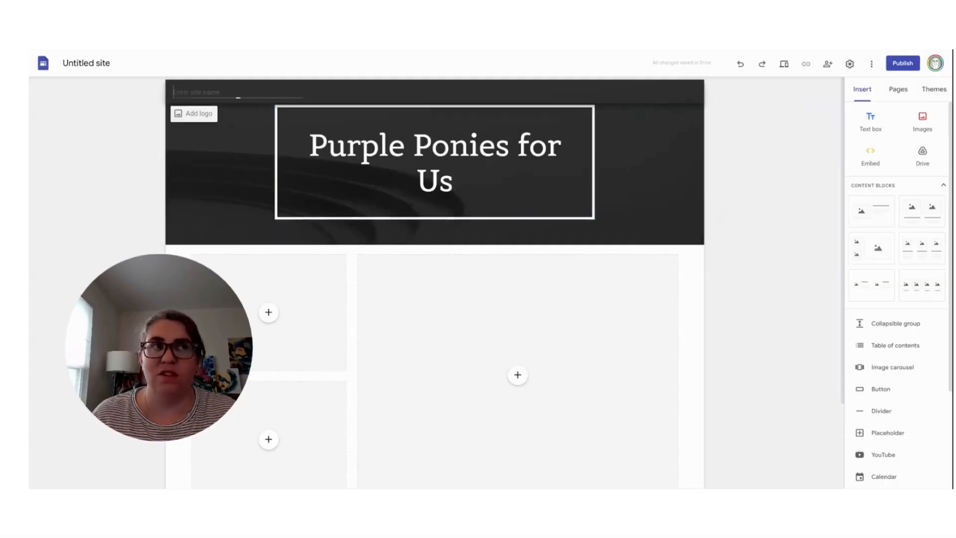